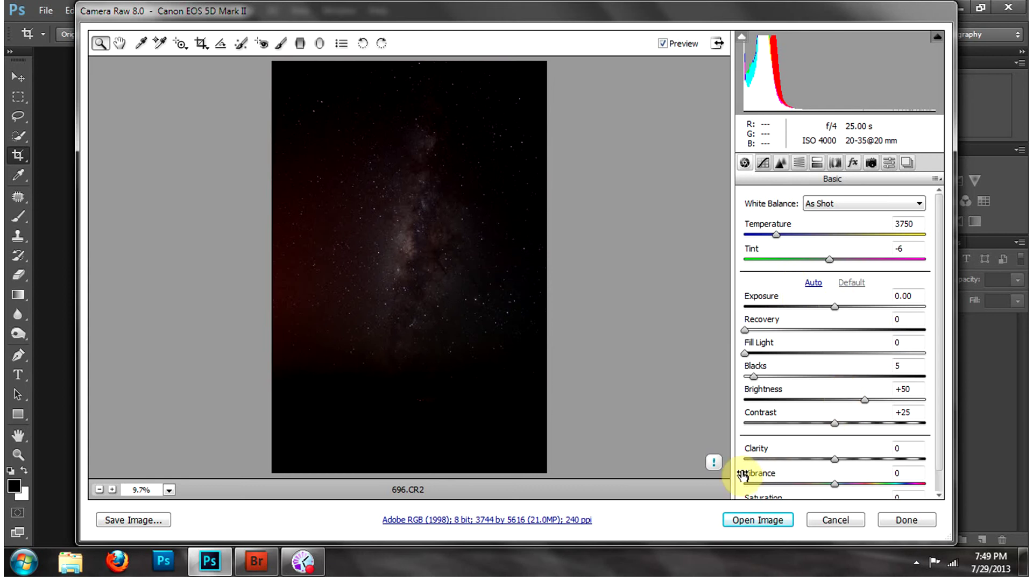
# - Update the raw photo to Process Version 2012
pyautogui.click(714, 464)
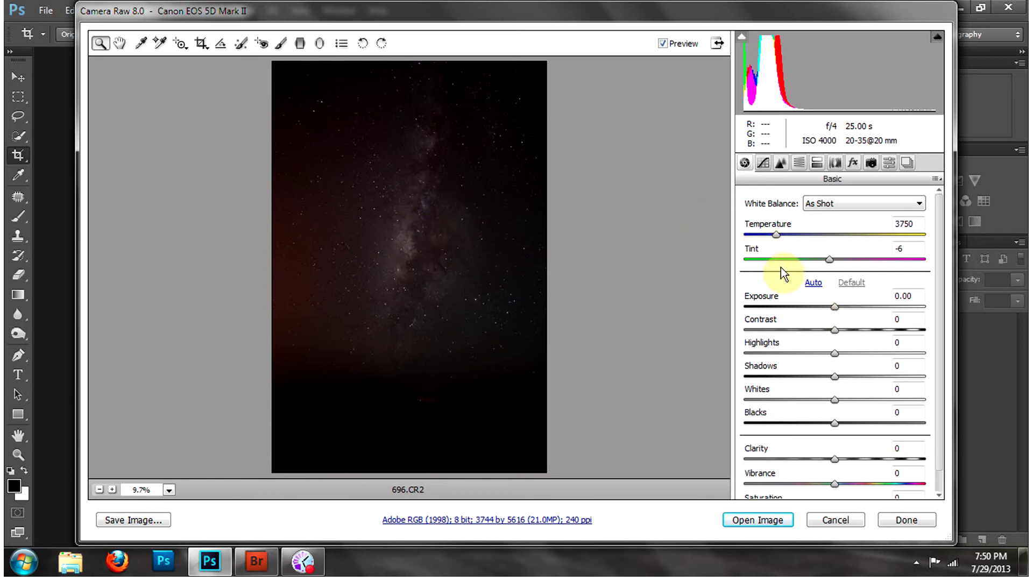
# - Apply Auto tone, then draw a tighter crop around the Milky Way
pyautogui.click(814, 284)
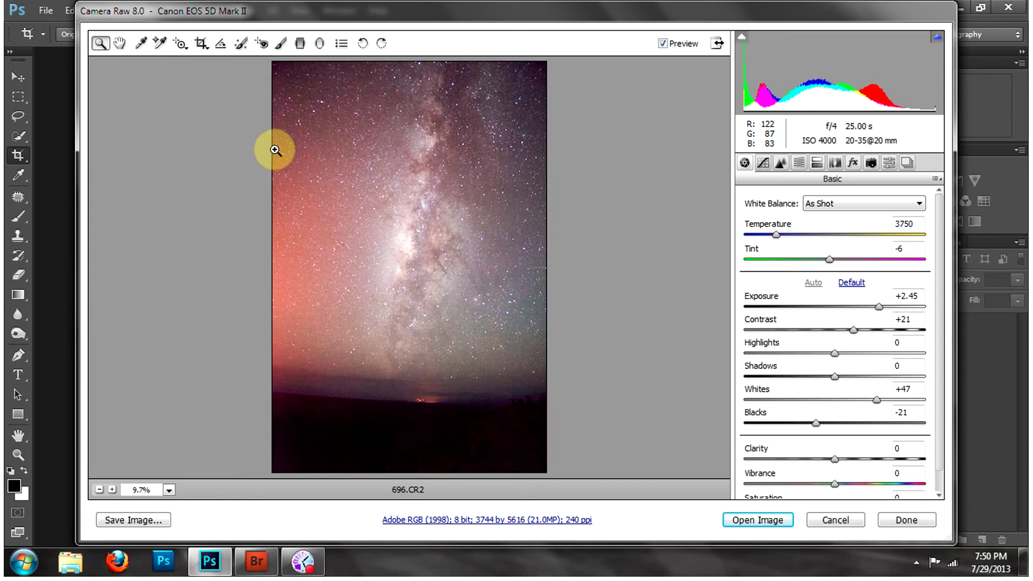
pyautogui.click(202, 45)
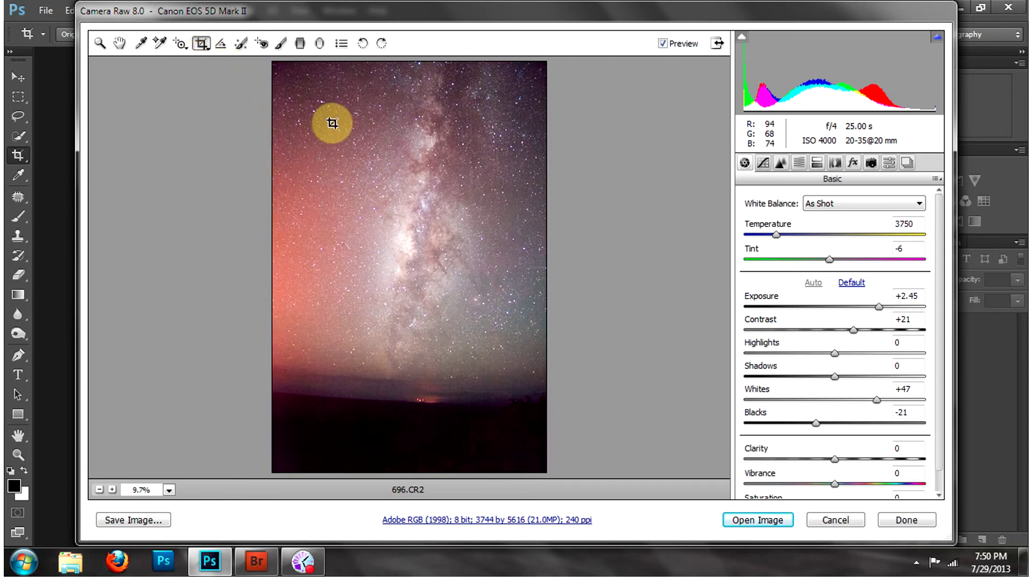
pyautogui.moveTo(332, 89); pyautogui.dragTo(549, 487)
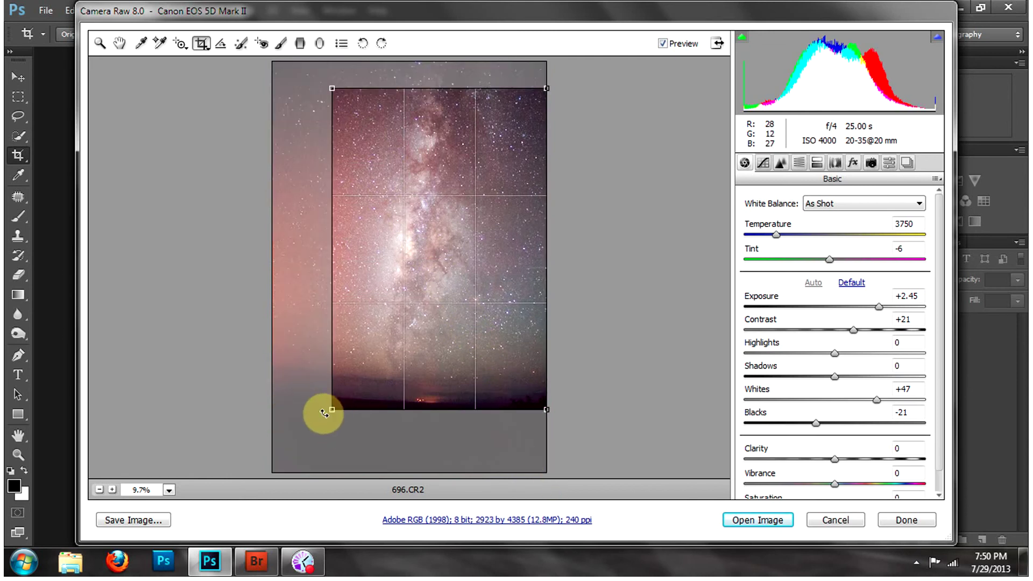
# - Rotate the crop slightly to level the horizon and apply it at 2923 x 4385
pyautogui.moveTo(323, 413); pyautogui.dragTo(318, 409)
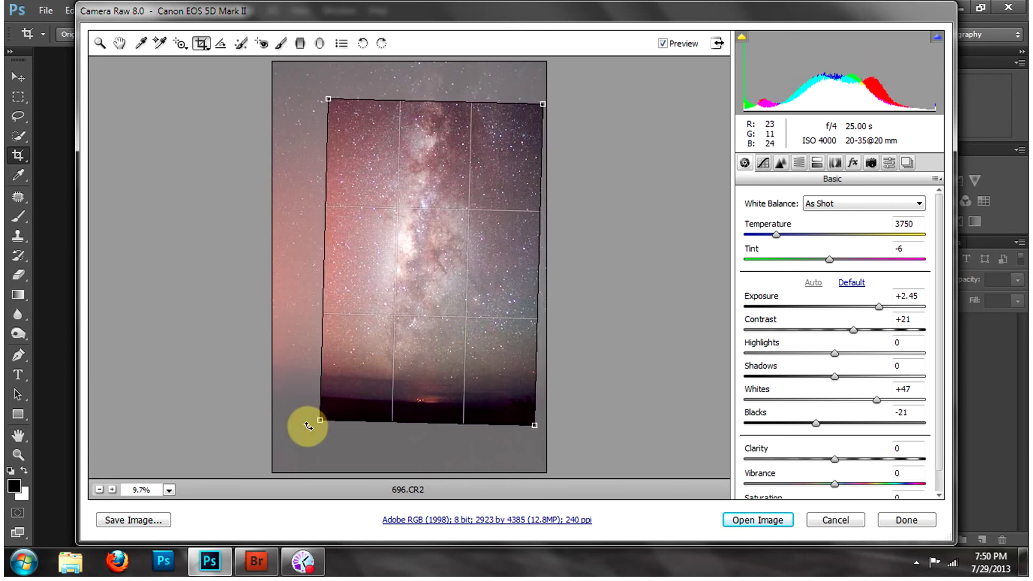
pyautogui.moveTo(308, 426); pyautogui.dragTo(303, 427)
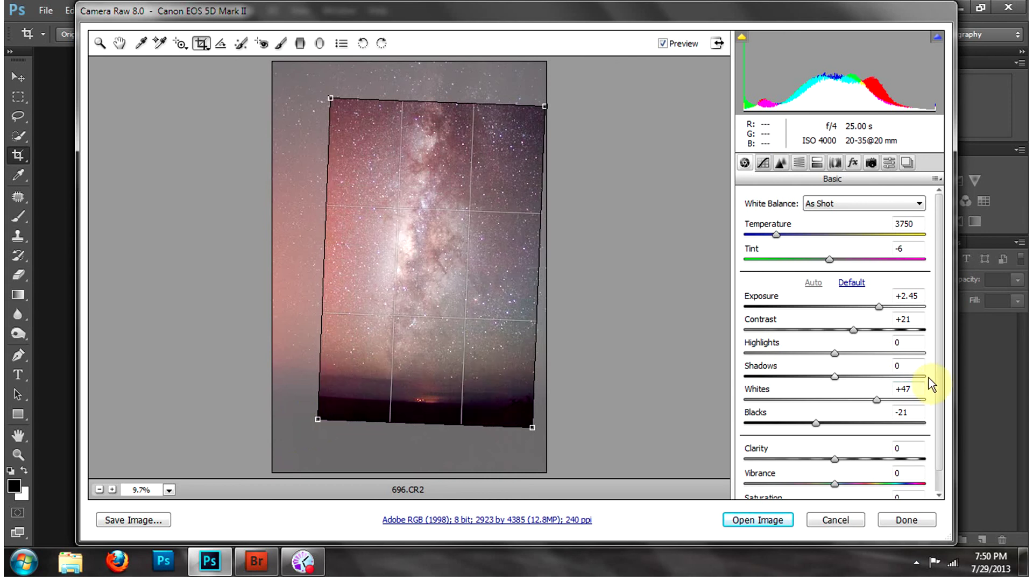
pyautogui.press('z')
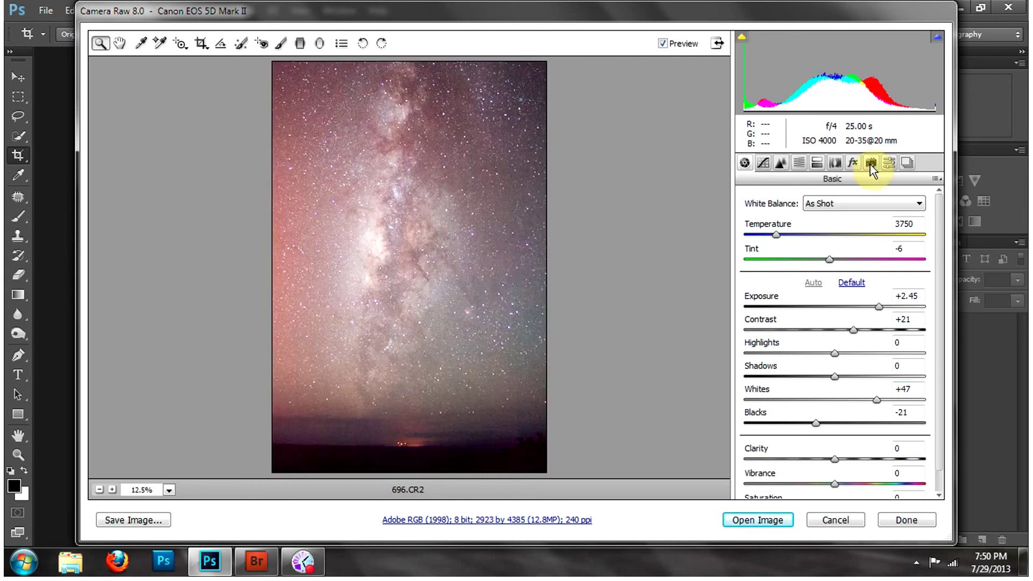
# - Reset tones to Default, go full screen, and set Exposure +0.70 and Highlights +80
pyautogui.click(850, 280)
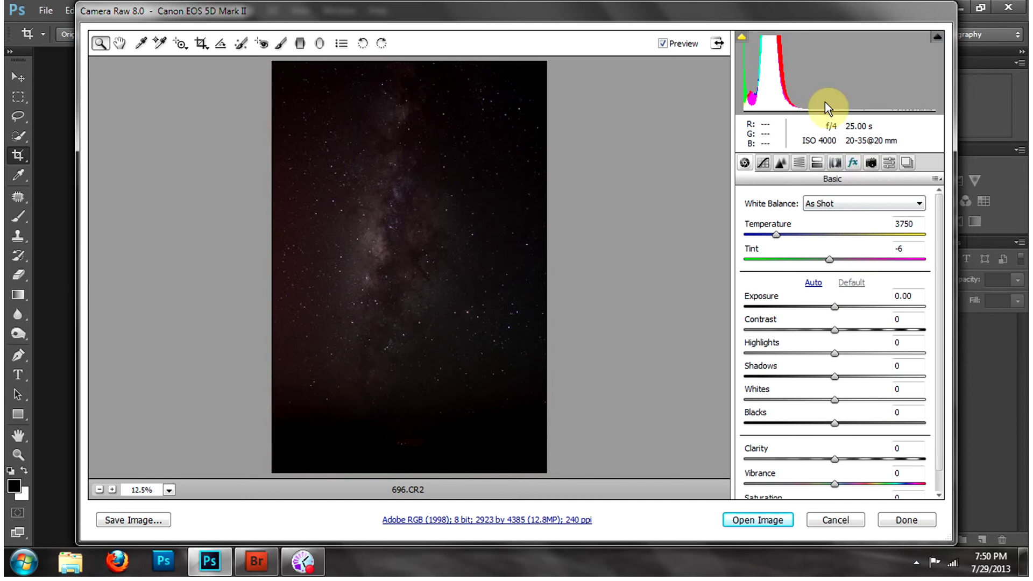
pyautogui.click(713, 40)
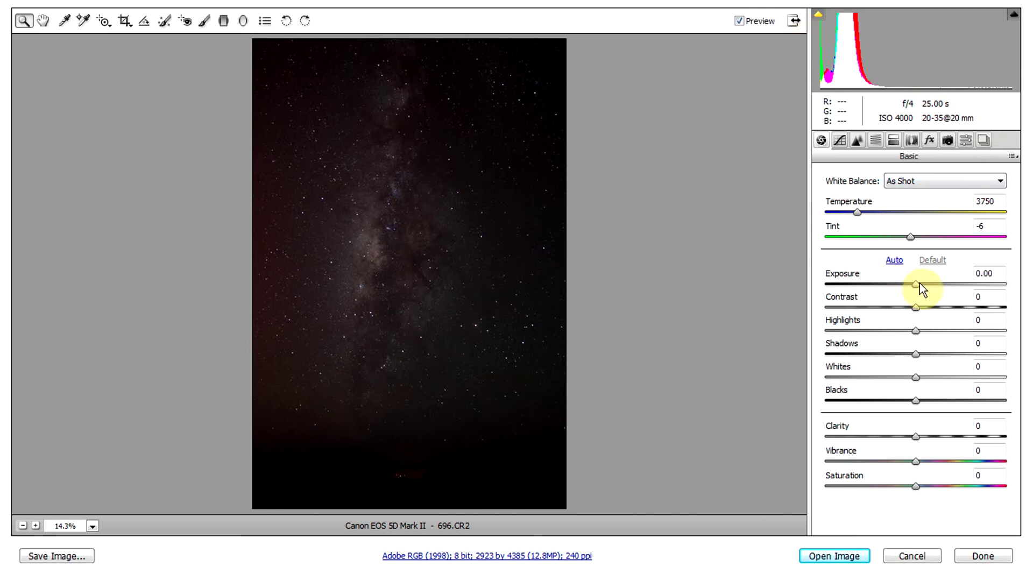
pyautogui.moveTo(917, 283); pyautogui.dragTo(931, 281)
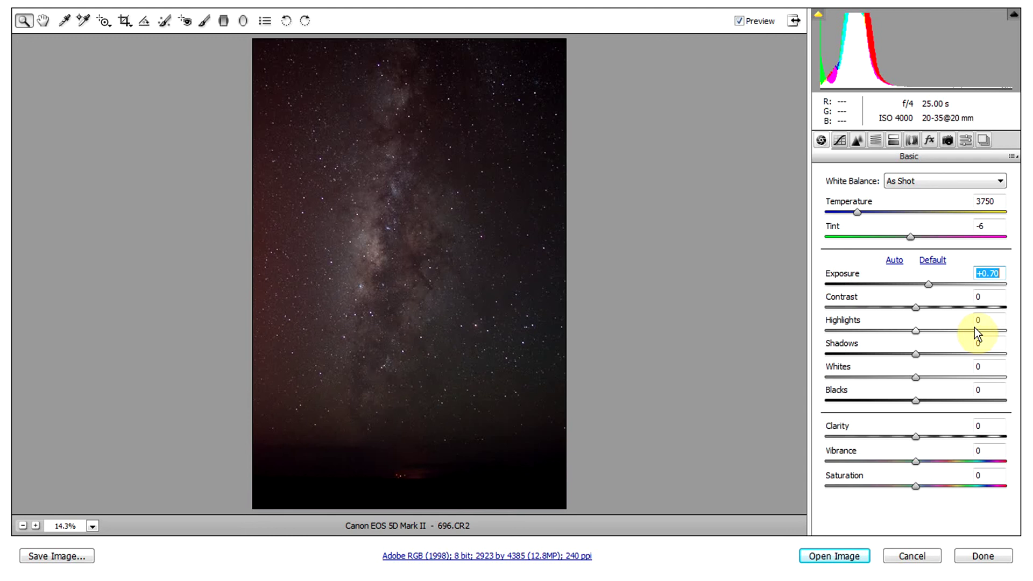
pyautogui.click(988, 331)
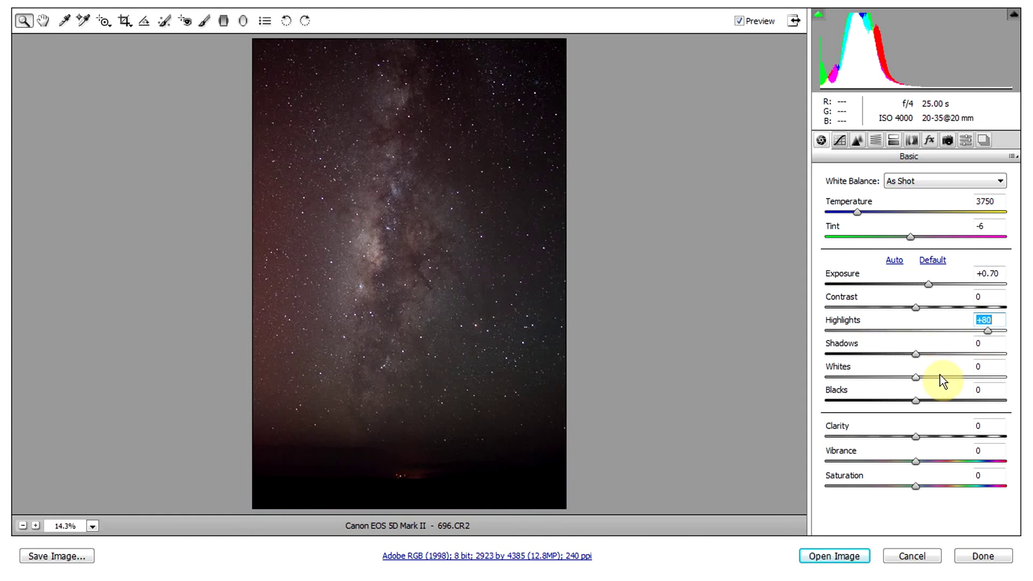
# - Set Whites to +48, Shadows to -68 and Blacks to -10
pyautogui.click(960, 377)
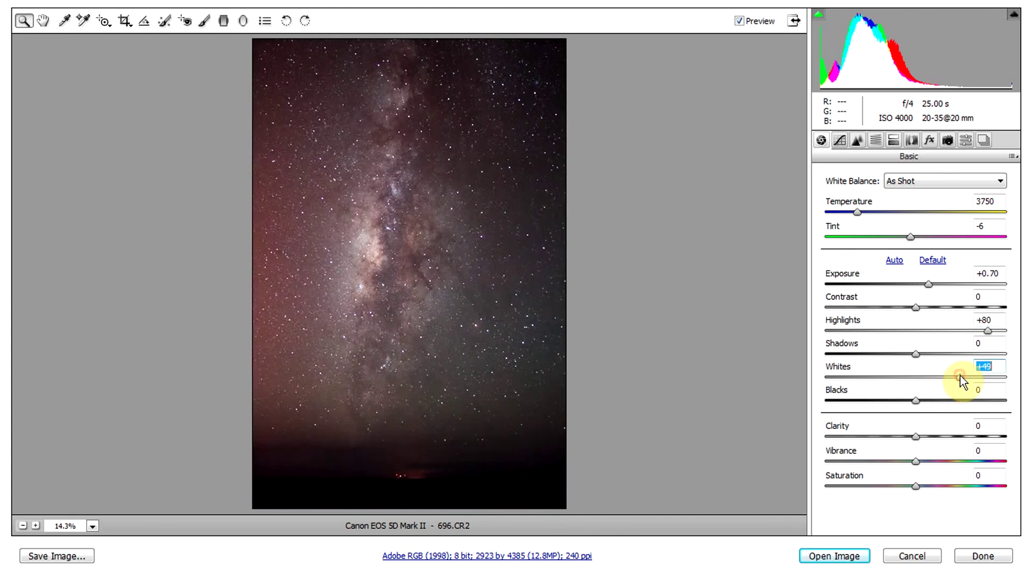
pyautogui.press('Up')
pyautogui.press('Up')
pyautogui.press('Up')
pyautogui.press('Up')
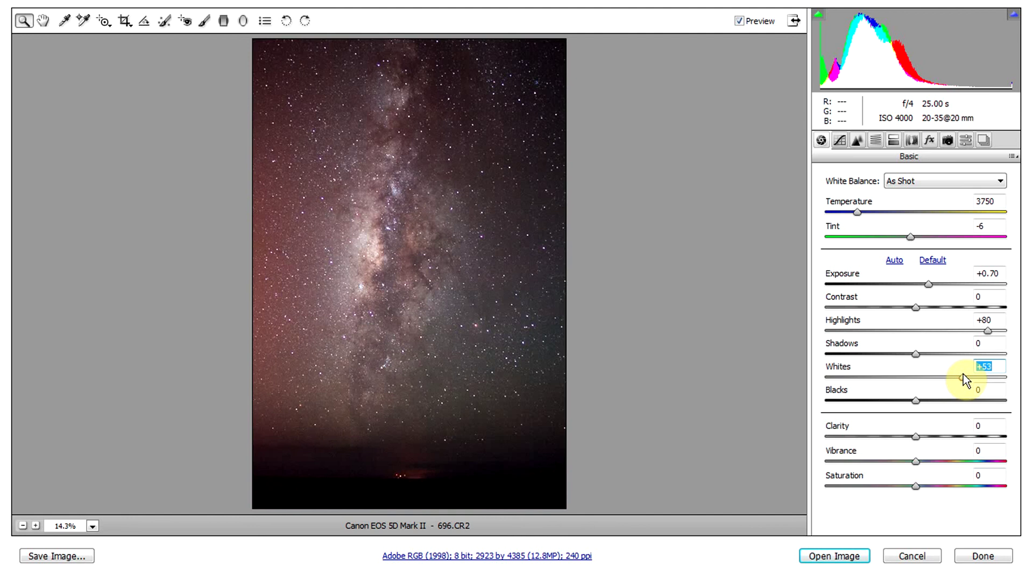
pyautogui.click(957, 375)
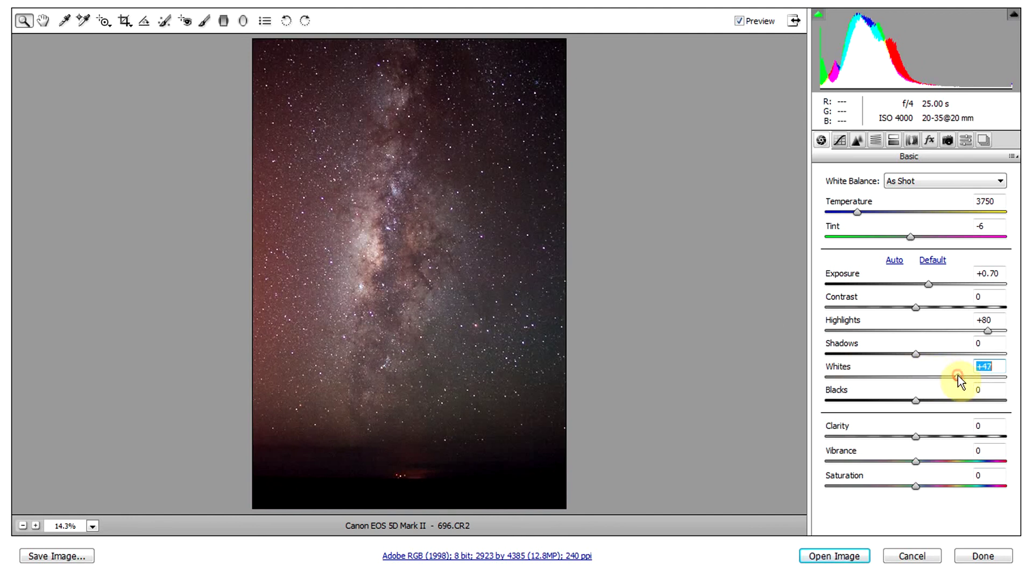
pyautogui.click(956, 376)
pyautogui.moveTo(867, 354); pyautogui.dragTo(854, 357)
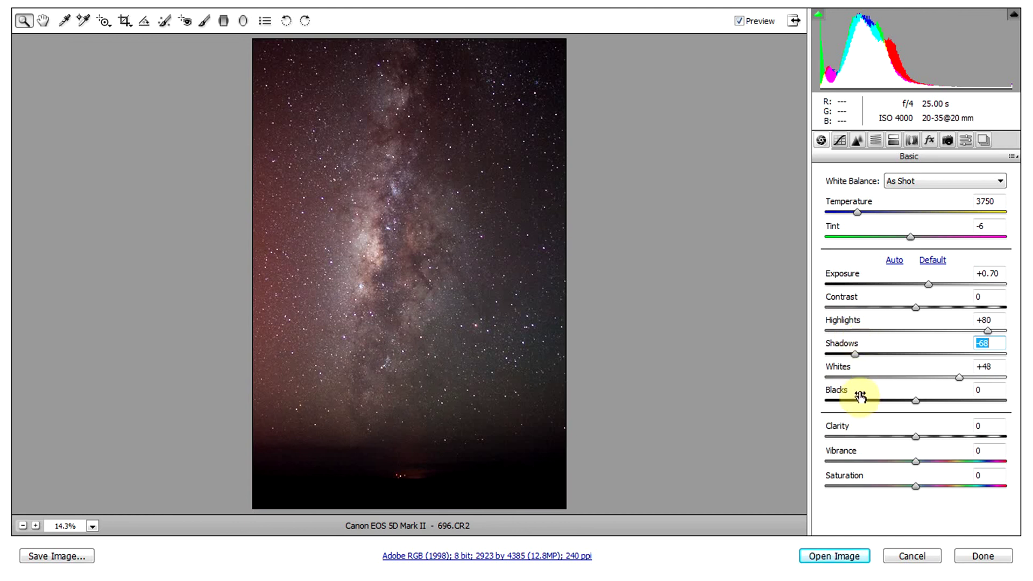
pyautogui.moveTo(858, 401); pyautogui.dragTo(907, 401)
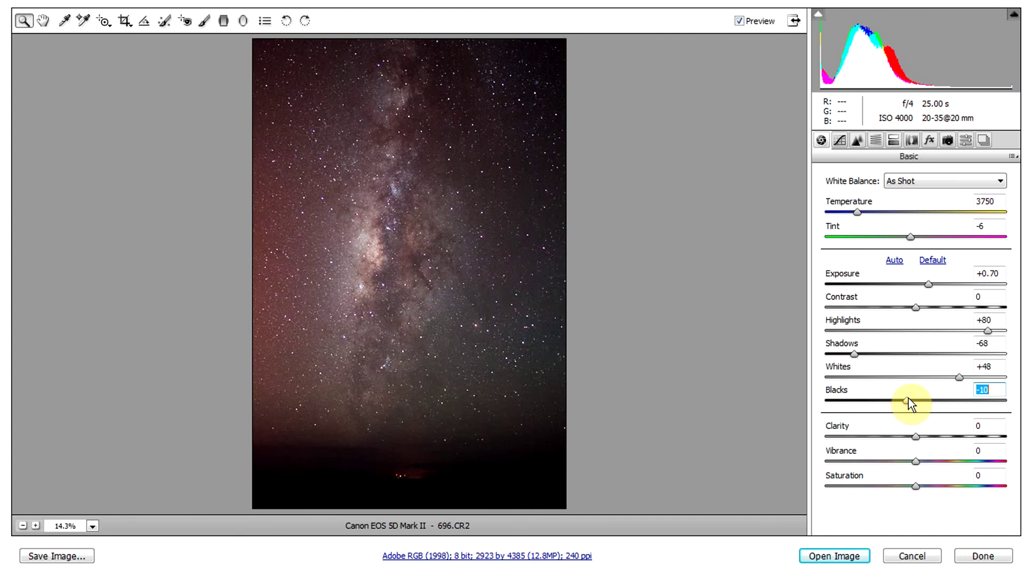
# - Compare against the original at 25% zoom and raise Contrast to +54
pyautogui.click(740, 23)
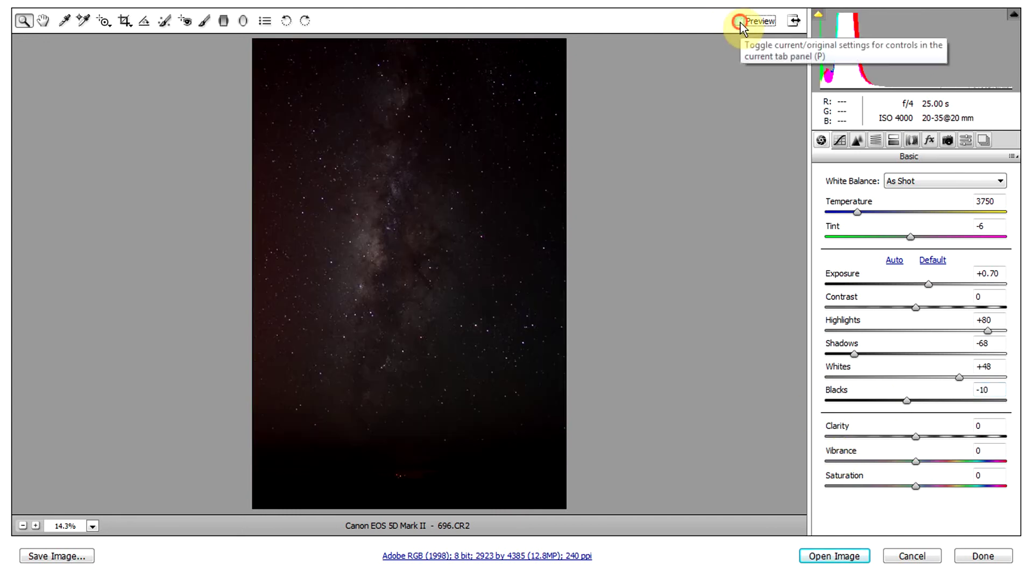
pyautogui.click(740, 23)
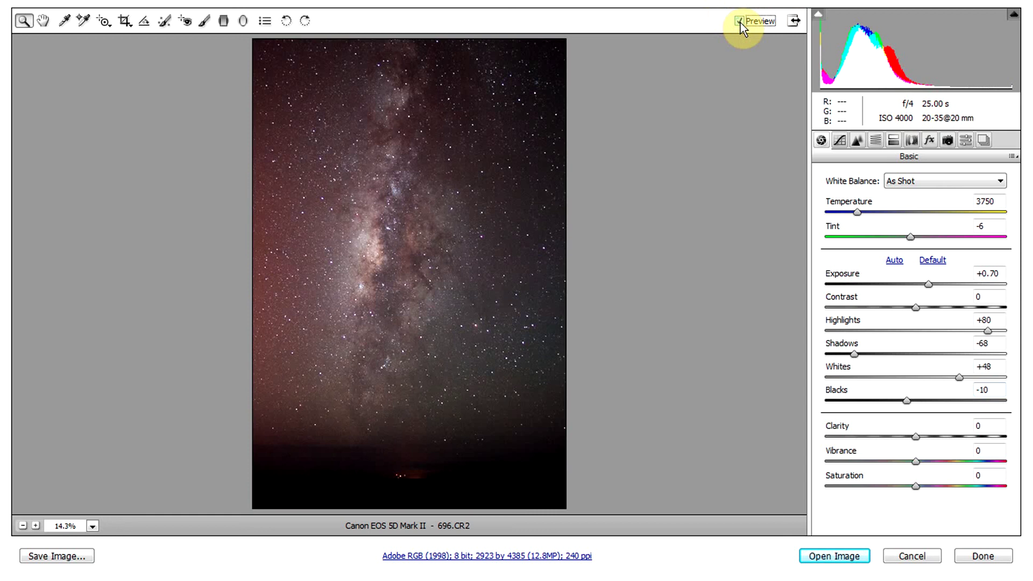
pyautogui.click(452, 365)
pyautogui.click(468, 285)
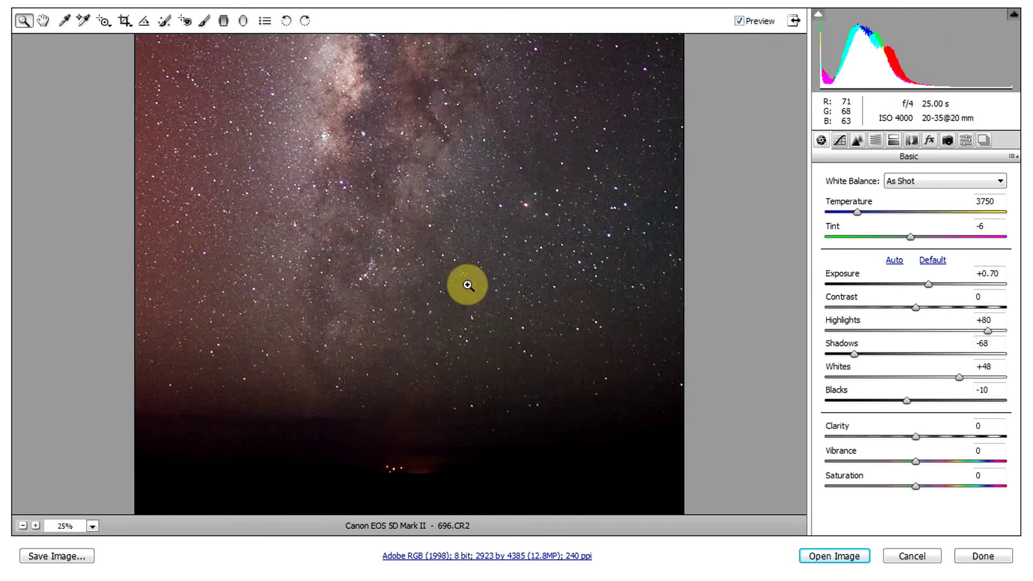
pyautogui.moveTo(468, 284); pyautogui.dragTo(501, 330)
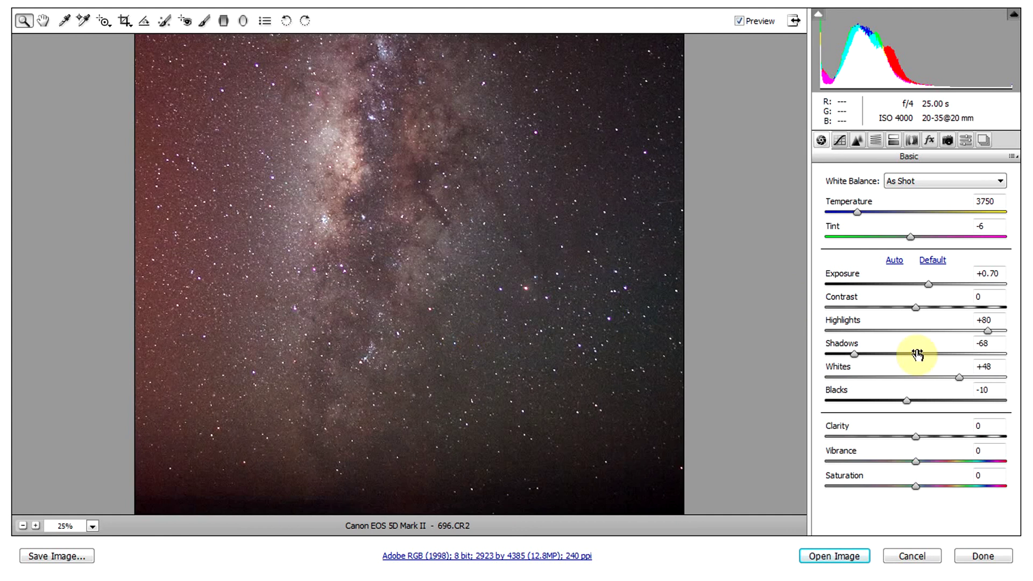
pyautogui.click(963, 307)
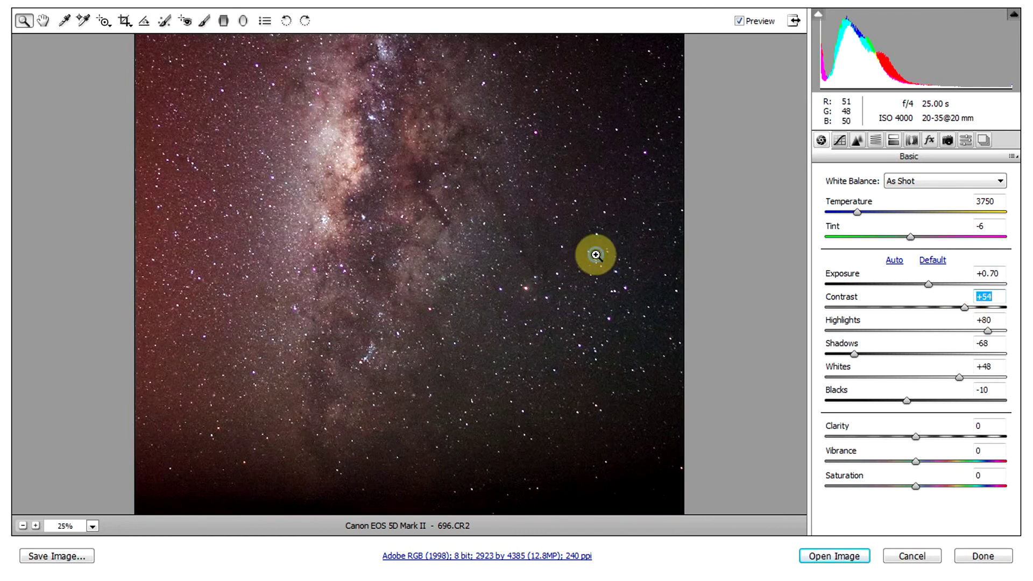
pyautogui.rightClick(599, 153)
pyautogui.click(647, 346)
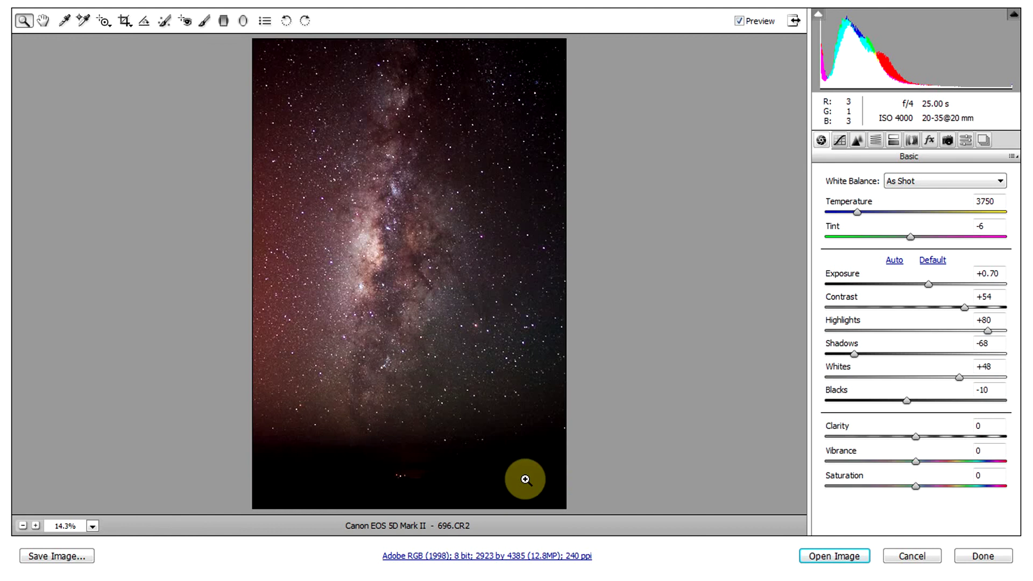
# - Lift Shadows to -23 and raise Blacks to +2
pyautogui.click(873, 354)
pyautogui.moveTo(872, 354); pyautogui.dragTo(876, 353)
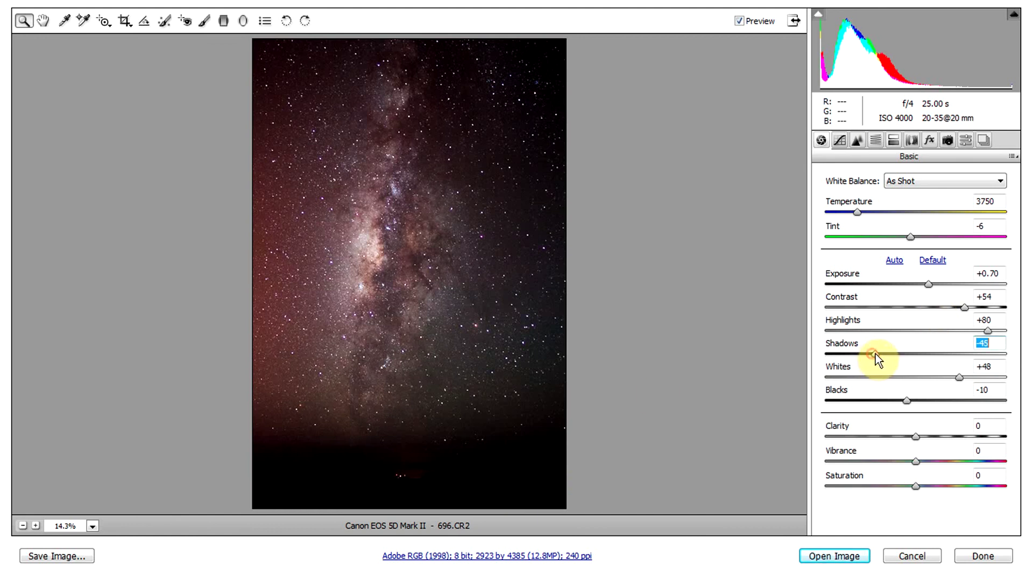
pyautogui.click(910, 399)
pyautogui.moveTo(914, 399); pyautogui.dragTo(921, 398)
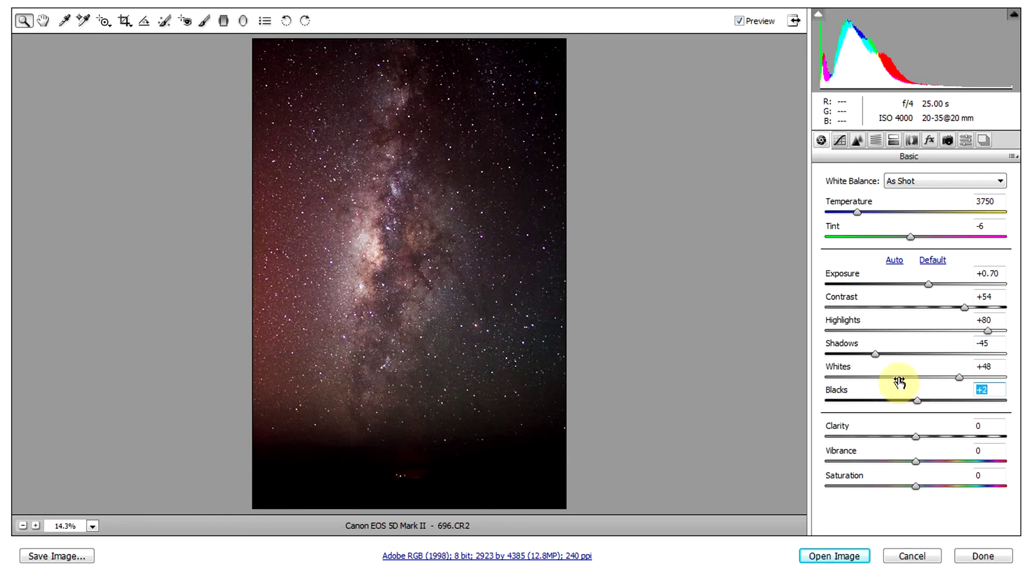
pyautogui.click(895, 353)
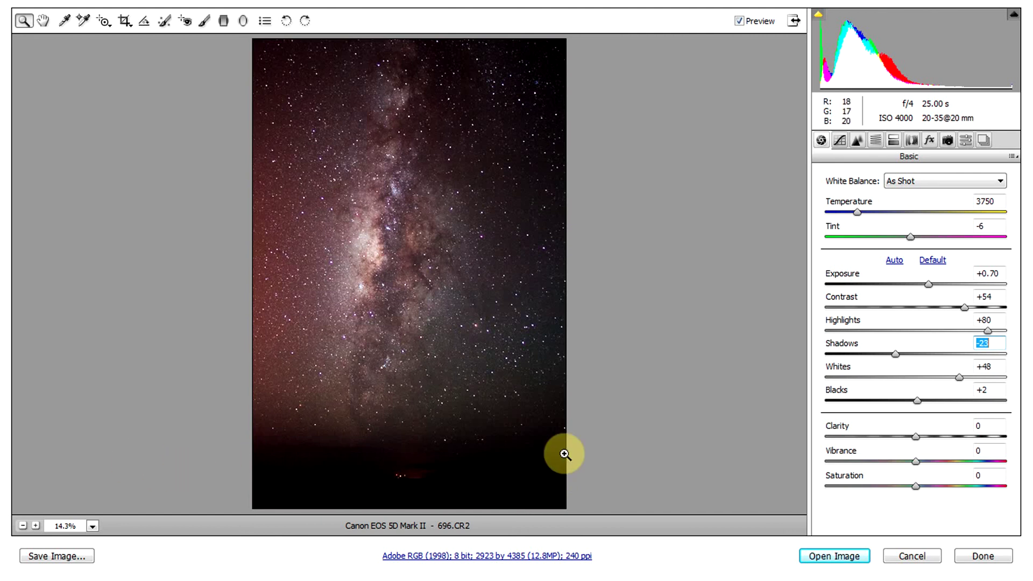
# - Set Clarity to +42 and inspect the Milky Way core at 50% zoom
pyautogui.click(954, 437)
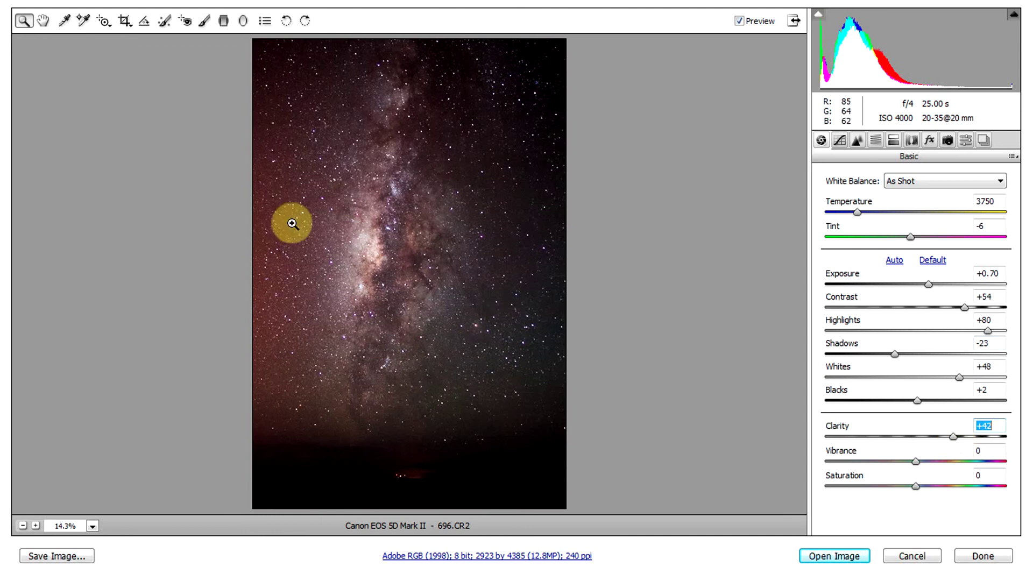
pyautogui.click(334, 306)
pyautogui.rightClick(315, 264)
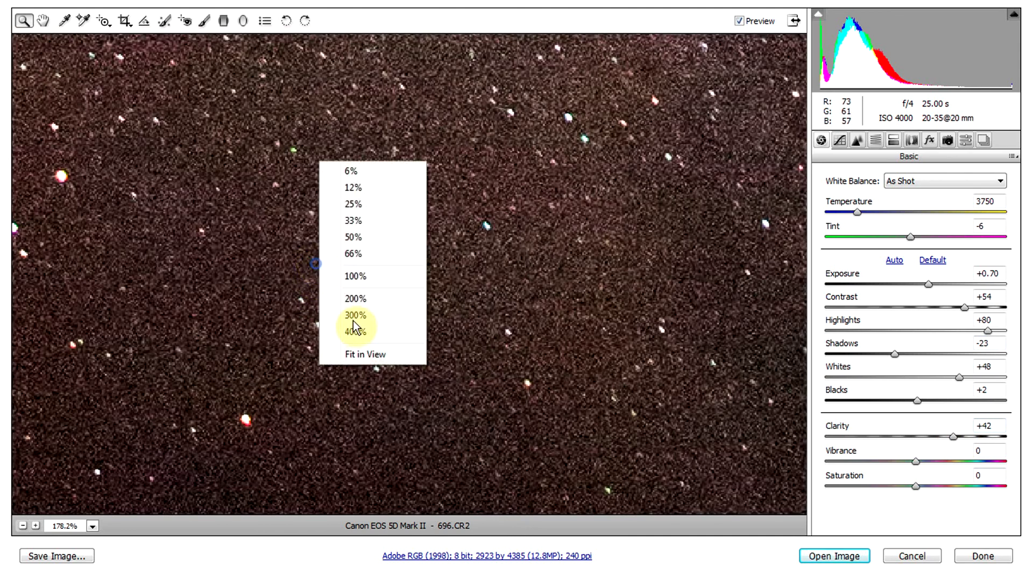
pyautogui.click(356, 354)
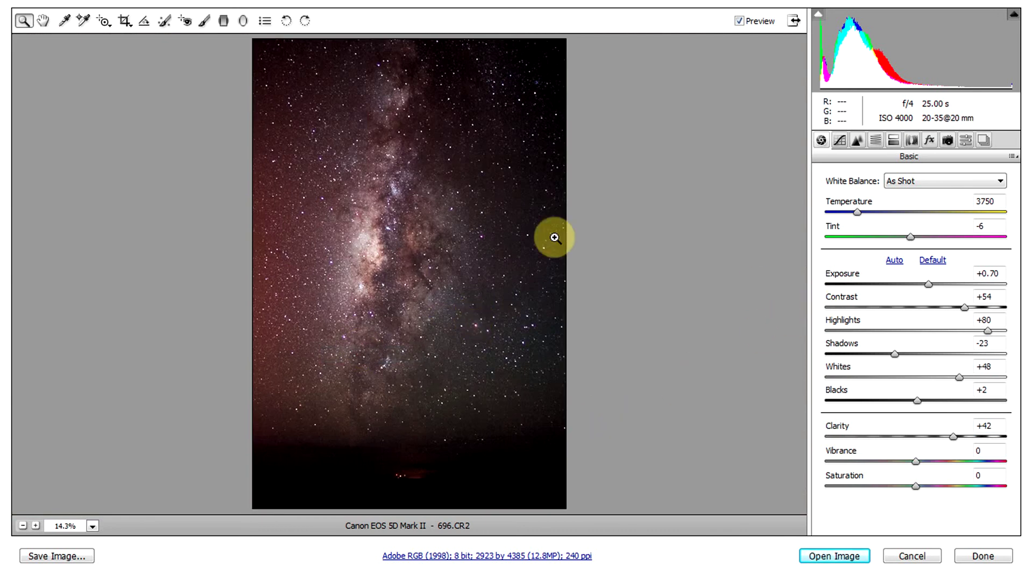
pyautogui.click(413, 259)
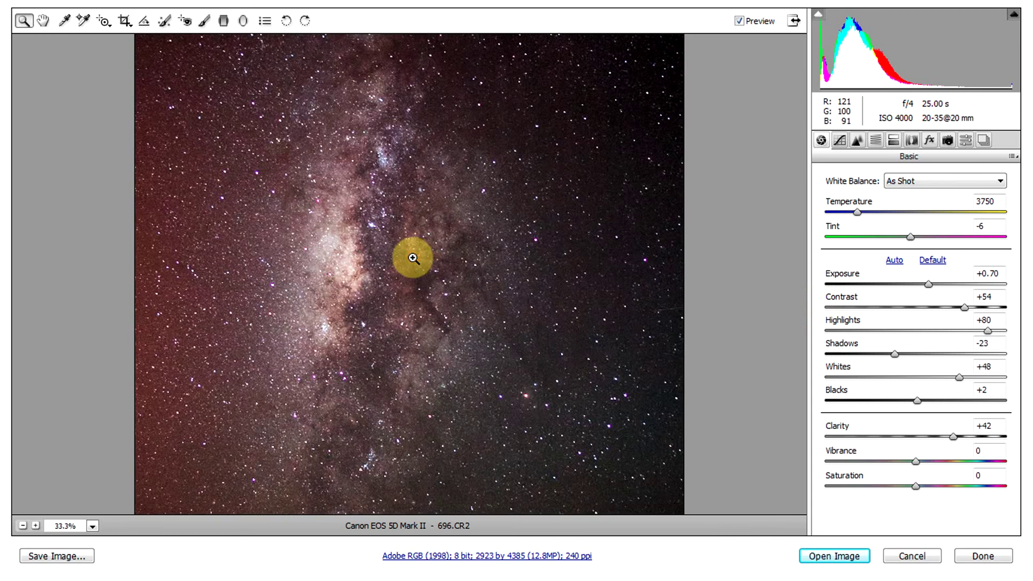
pyautogui.click(412, 258)
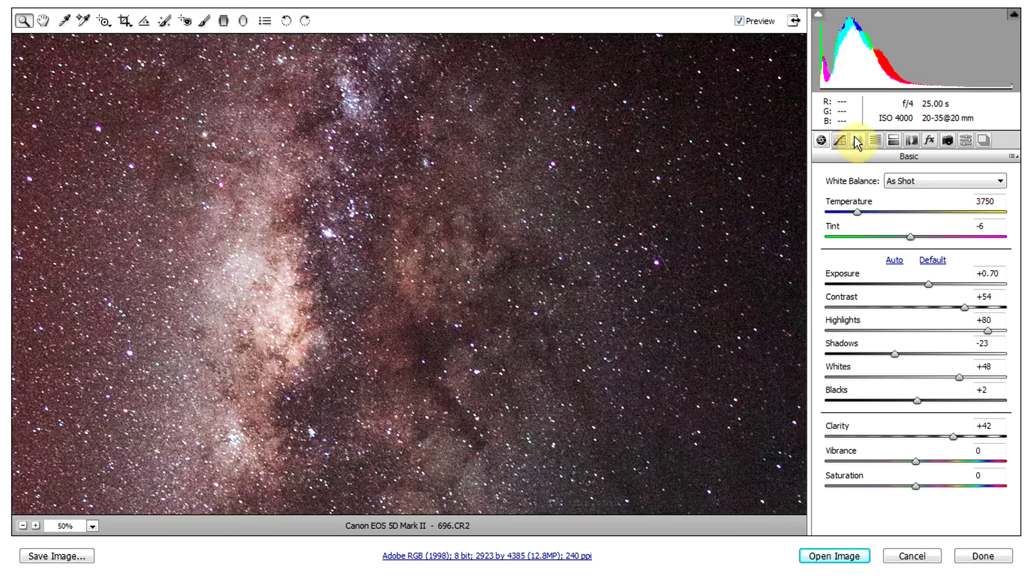
# - Set Detail-tab Luminance noise reduction to 38, comparing it briefly against 0
pyautogui.click(860, 137)
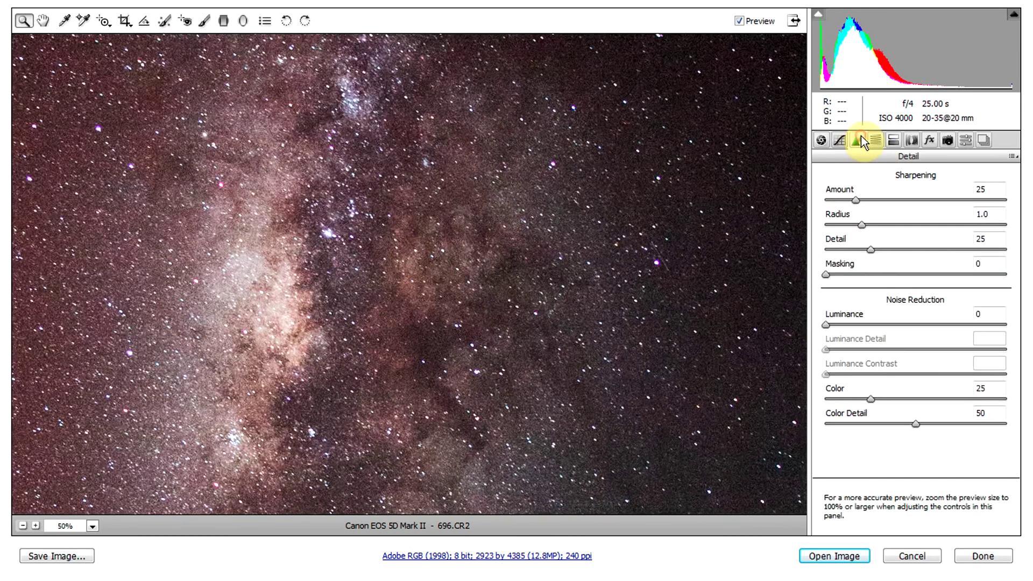
pyautogui.click(895, 324)
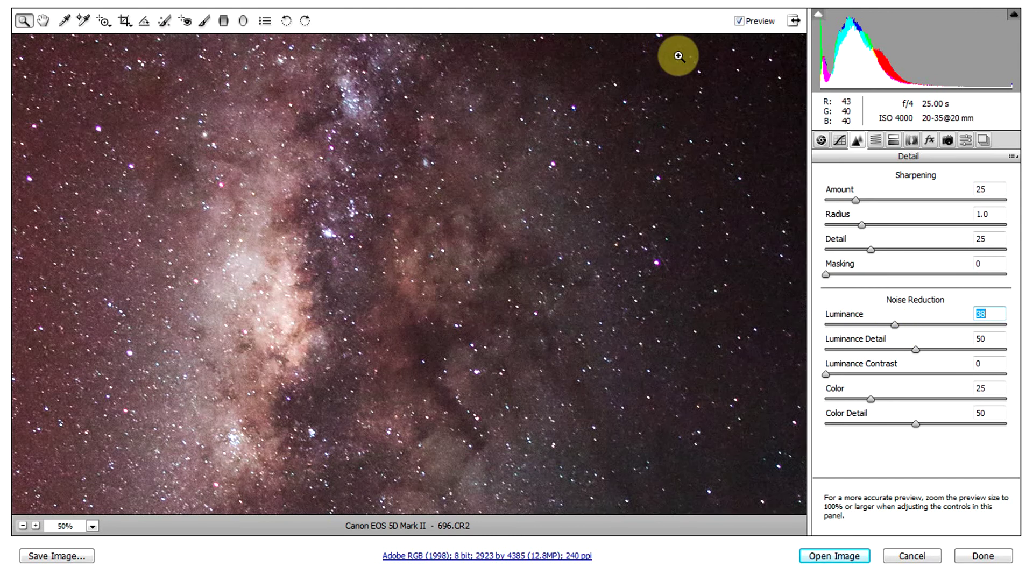
pyautogui.write('0')
pyautogui.press('Return')
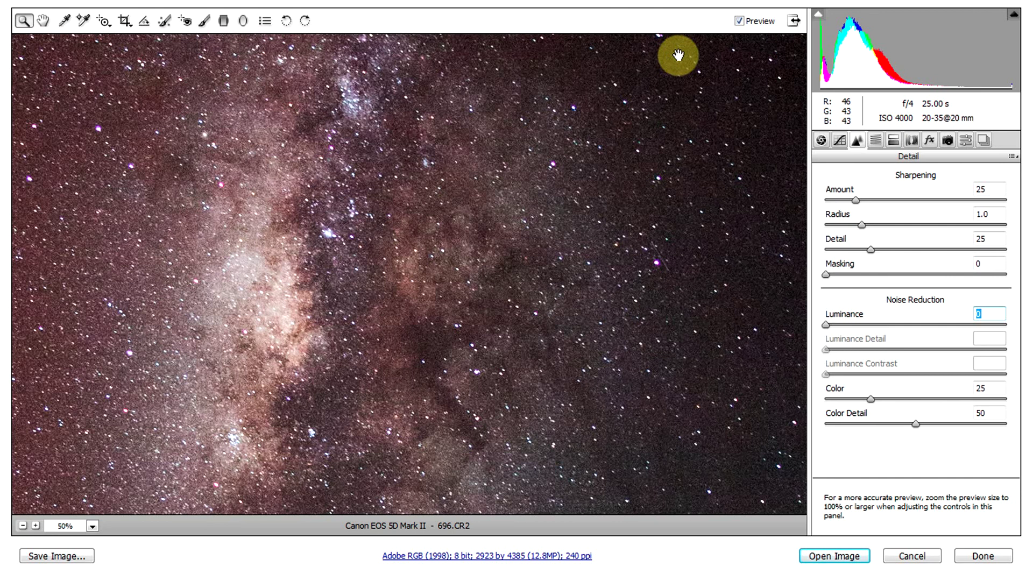
pyautogui.write('38')
pyautogui.press('Return')
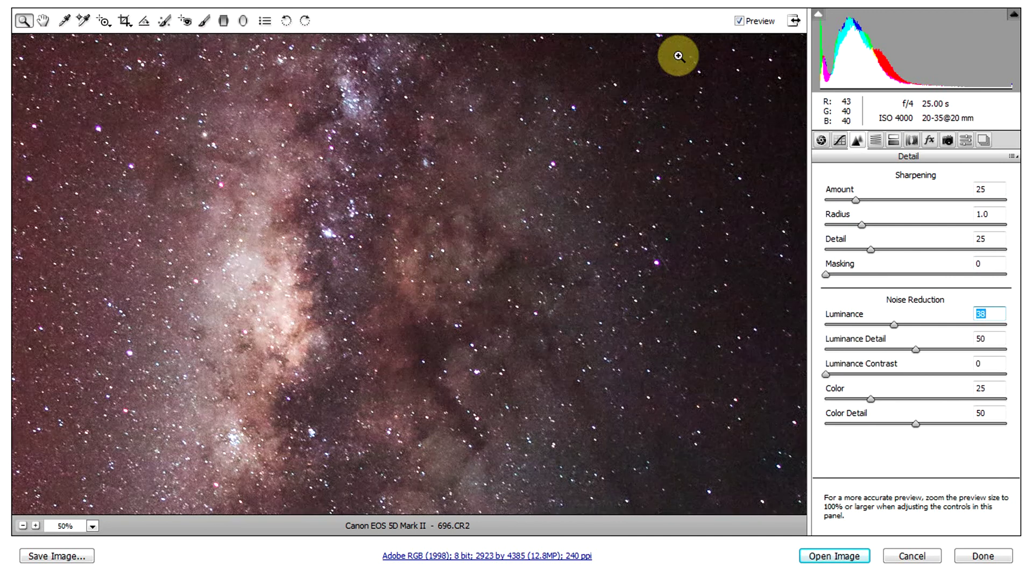
pyautogui.rightClick(651, 160)
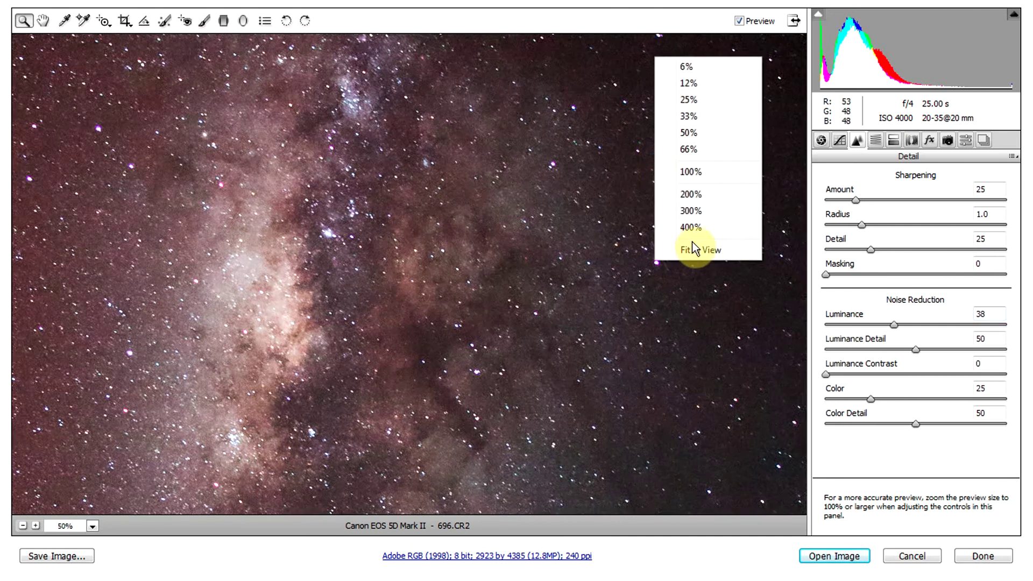